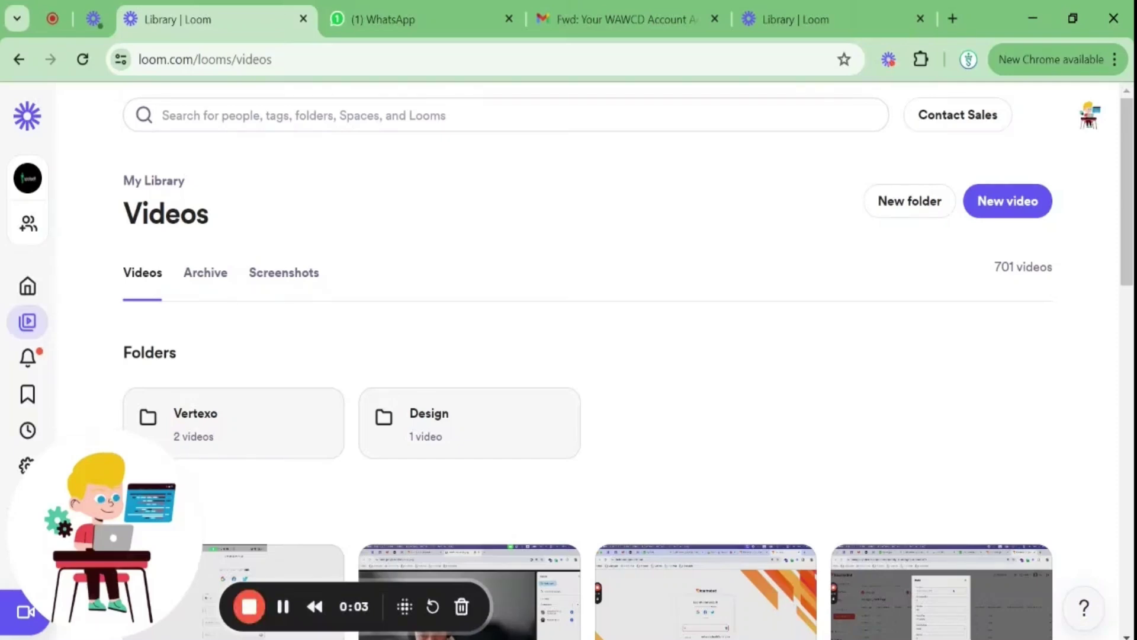
# - Search Google for "wawcd" in a new tab and add the WAWCD extension to Chrome from its Chrome Web Store page
pyautogui.click(955, 5)
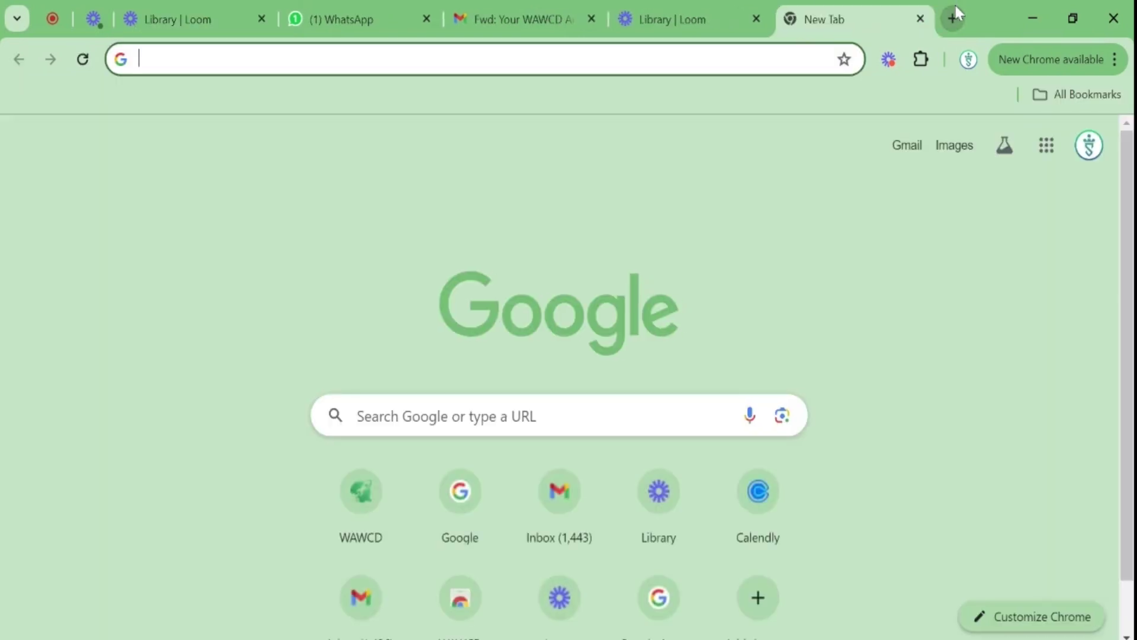
pyautogui.write('goo')
pyautogui.press('Return')
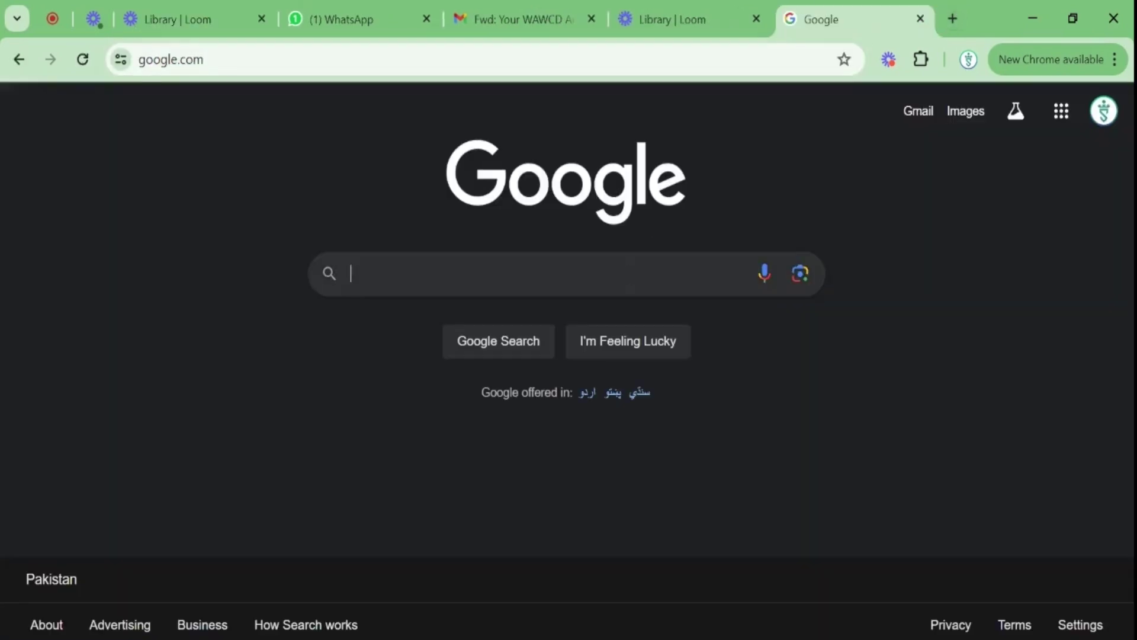
pyautogui.write('wawcd')
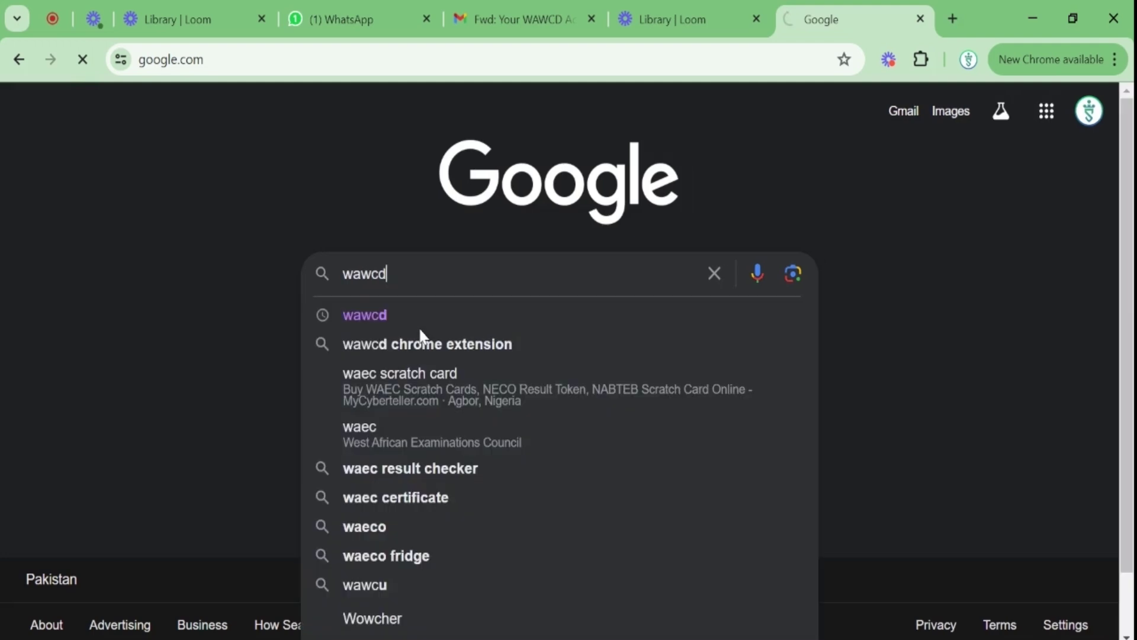
pyautogui.press('Return')
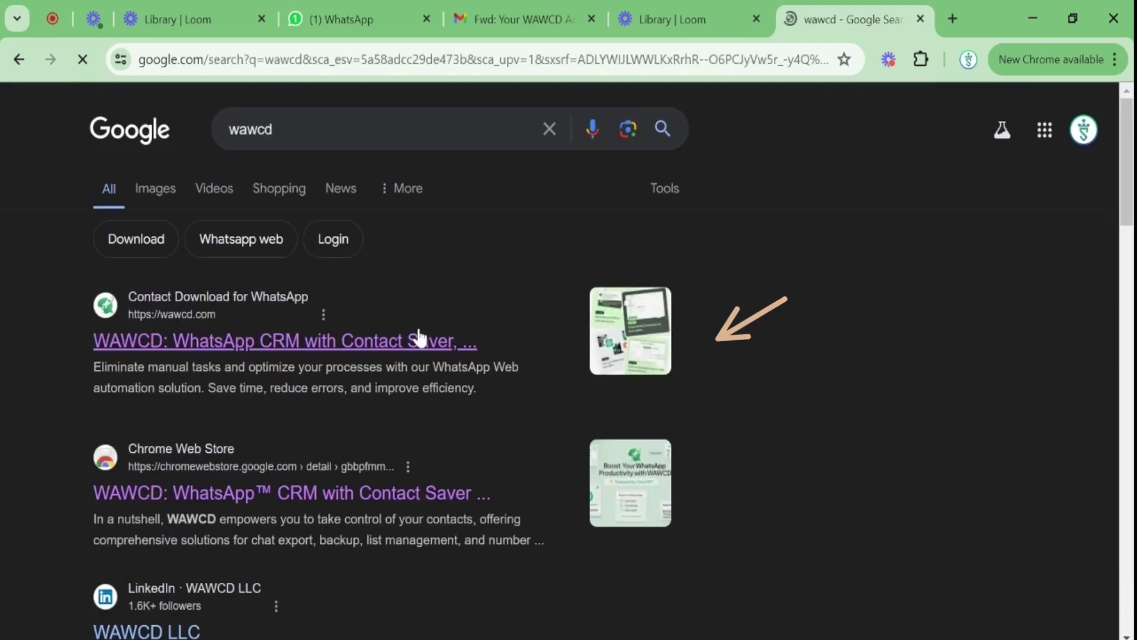
pyautogui.click(283, 348)
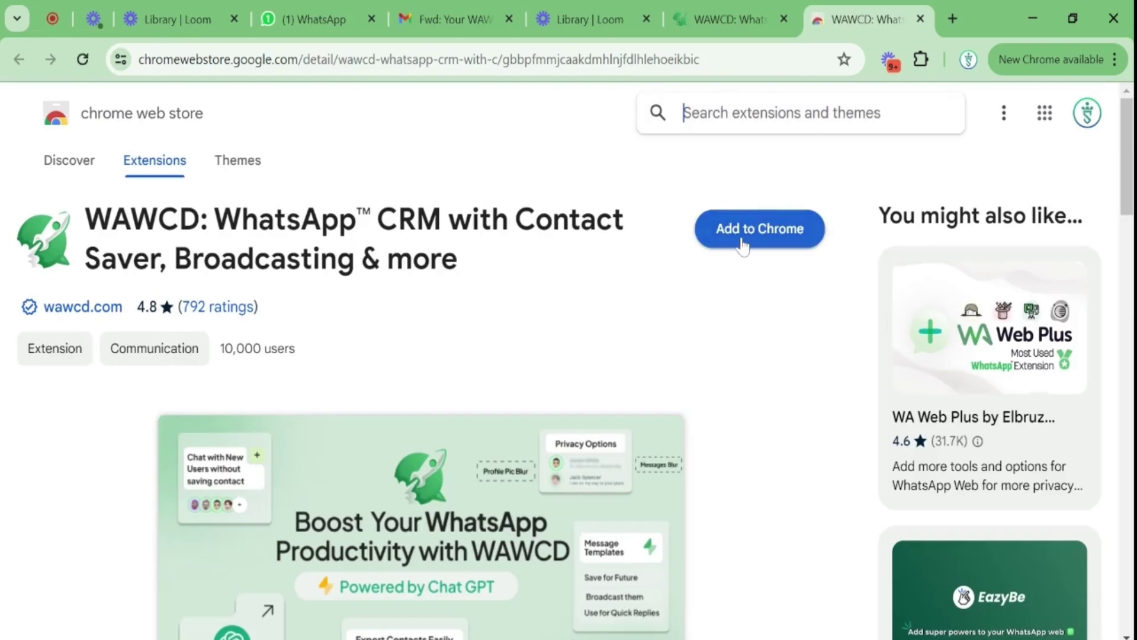
pyautogui.click(745, 243)
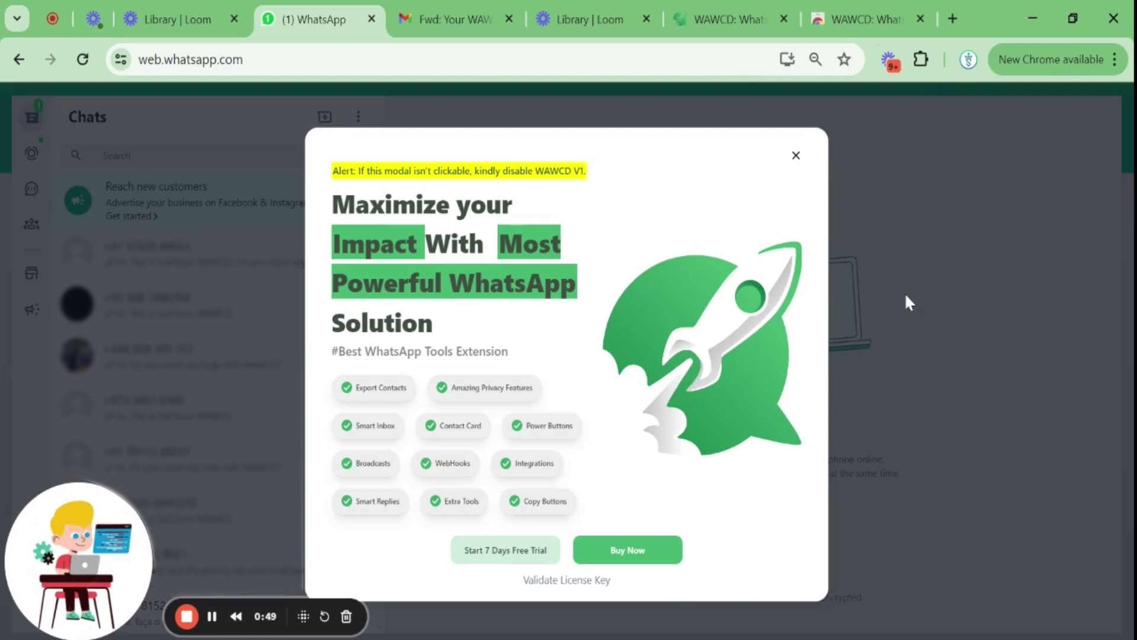
# - Copy the activation key from the WAWCD e-mail in Gmail, enter it as the license key in WhatsApp Web, and validate it
pyautogui.click(579, 581)
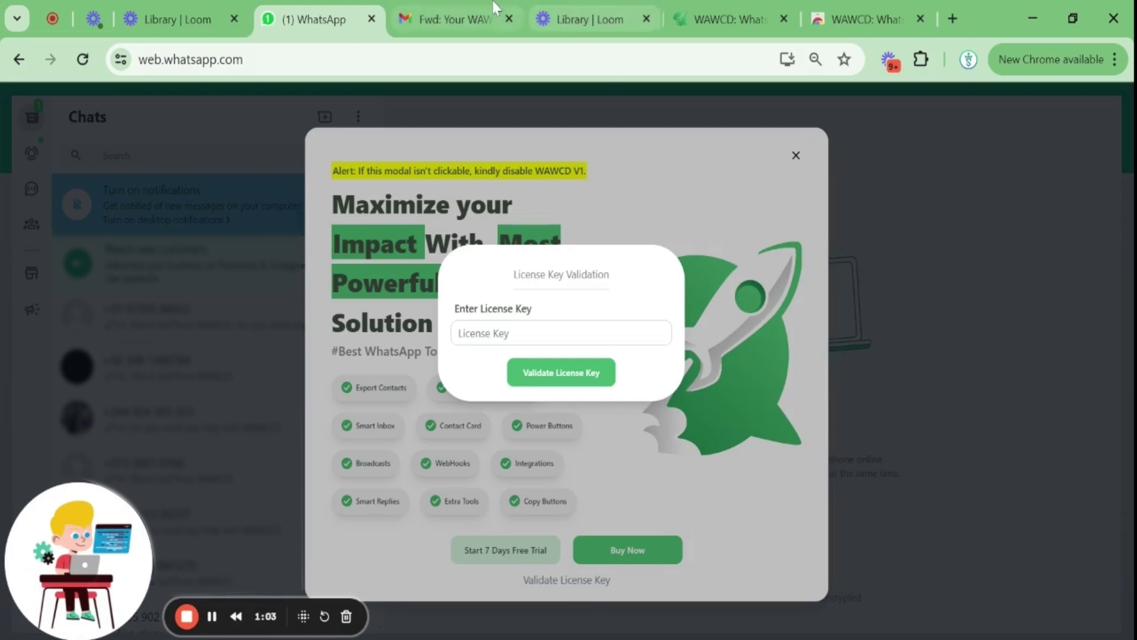
pyautogui.click(478, 12)
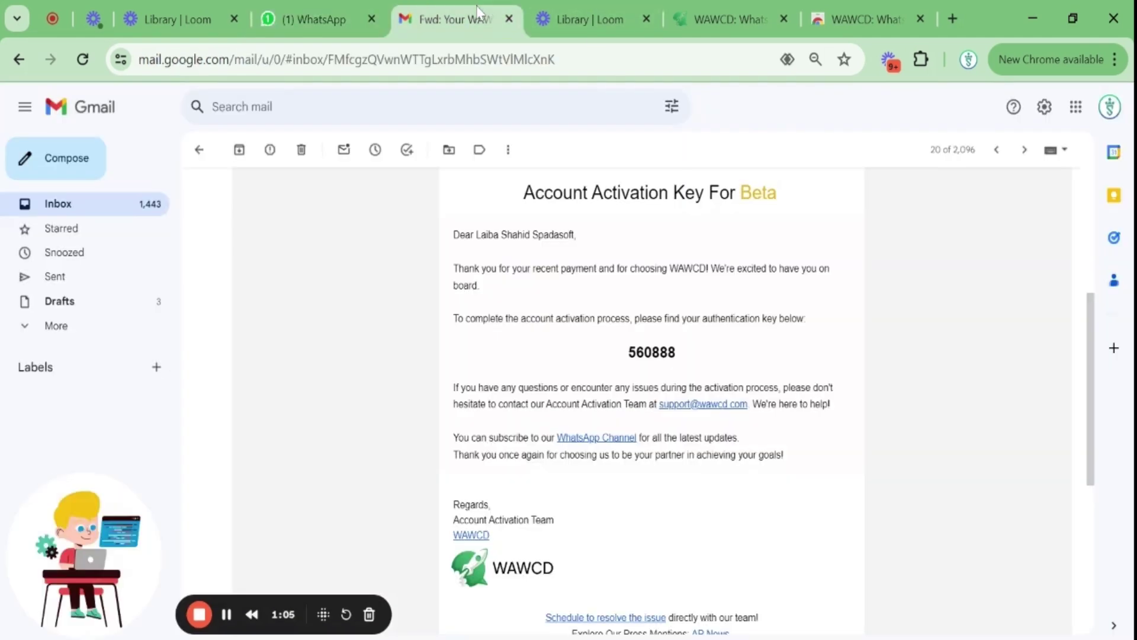
pyautogui.moveTo(627, 353); pyautogui.dragTo(689, 357)
pyautogui.hotkey('ctrl', 'c')
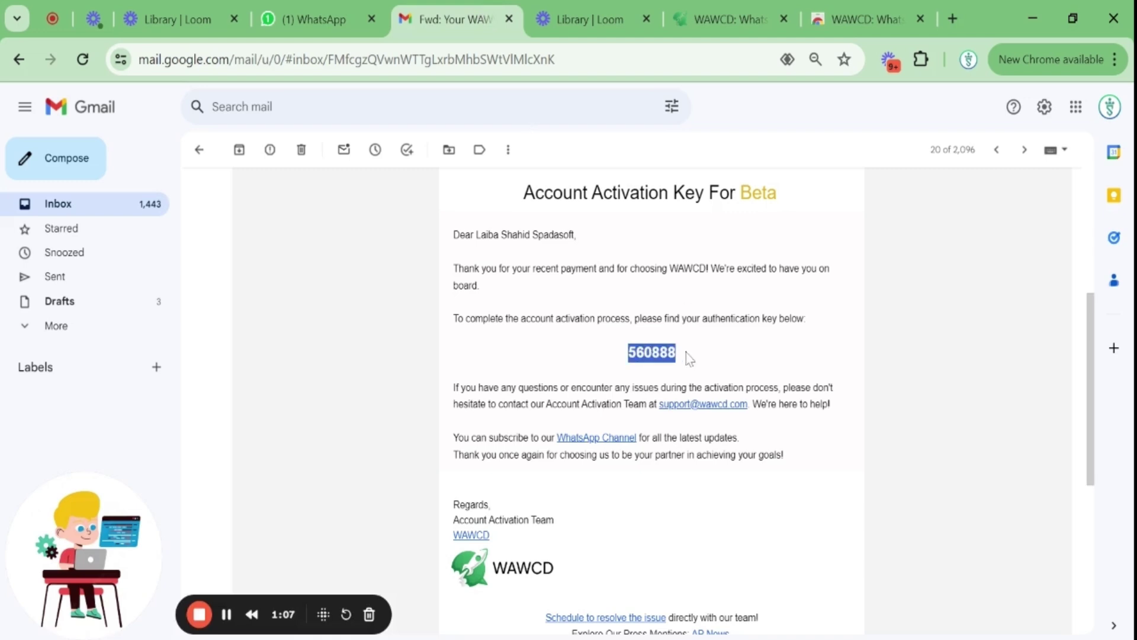
pyautogui.click(355, 3)
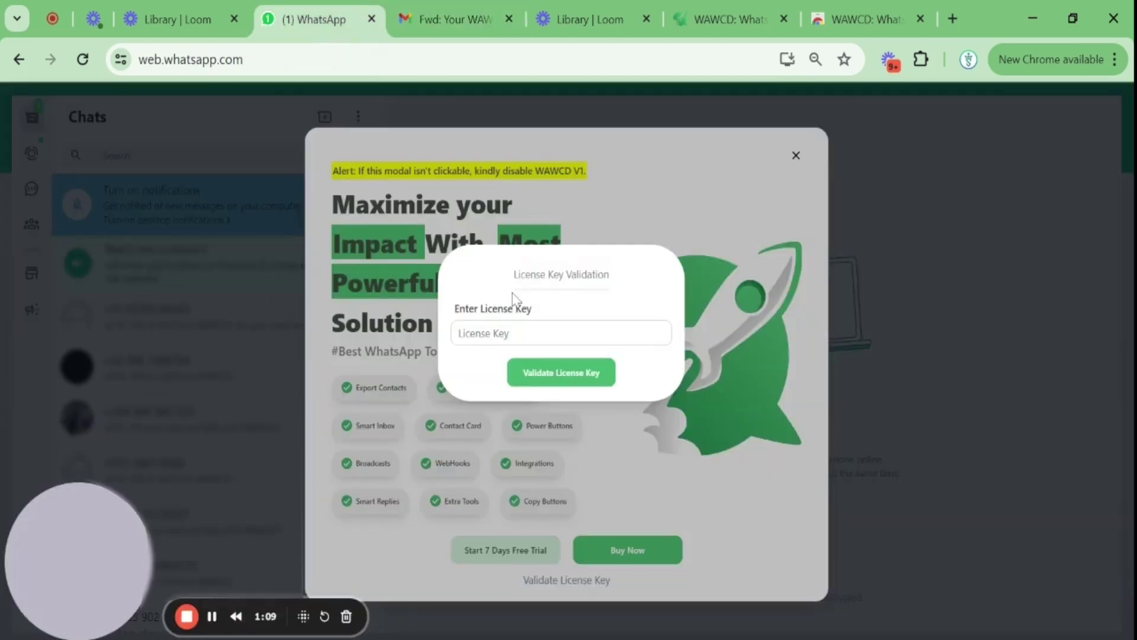
pyautogui.hotkey('ctrl', 'v')
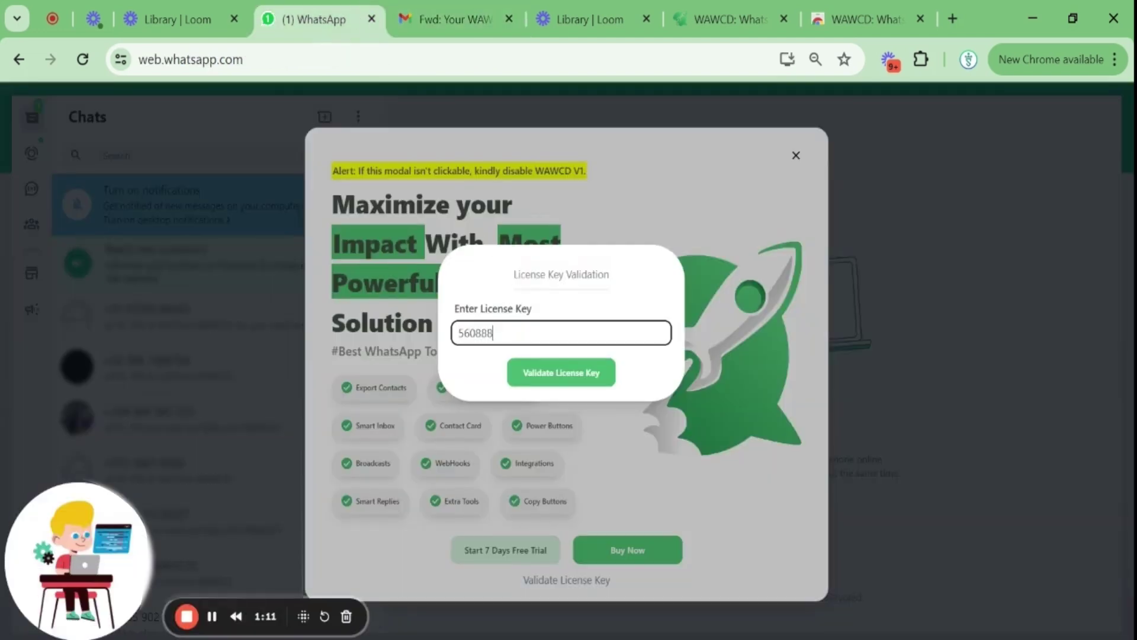
pyautogui.click(537, 375)
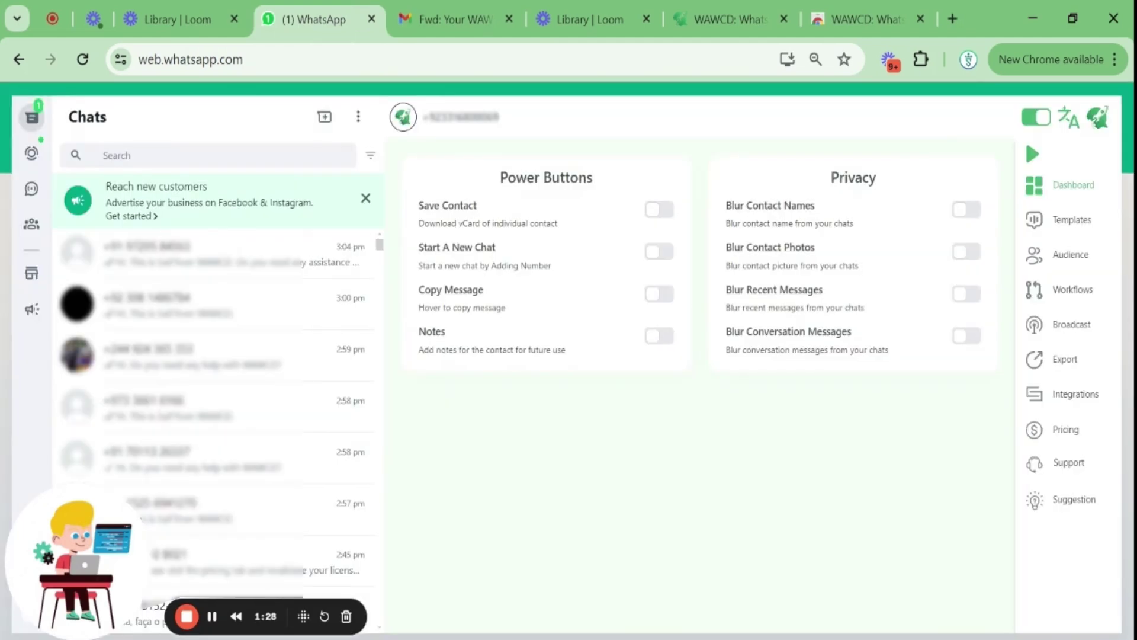
# - Enable all four Power Buttons: Save Contact, Start A New Chat, Copy Message and Notes
pyautogui.click(666, 212)
pyautogui.click(662, 252)
pyautogui.click(660, 295)
pyautogui.click(659, 336)
# - Enable all Privacy options, blurring contact names, contact photos, recent messages and conversation messages
pyautogui.click(969, 211)
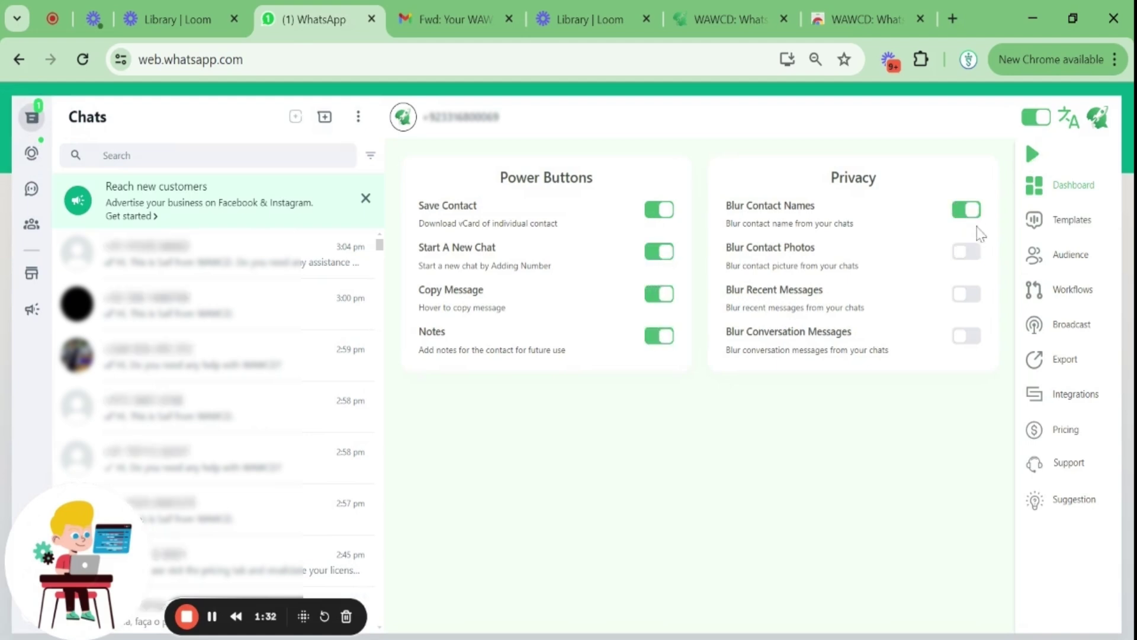
pyautogui.click(969, 254)
pyautogui.click(972, 296)
pyautogui.click(972, 337)
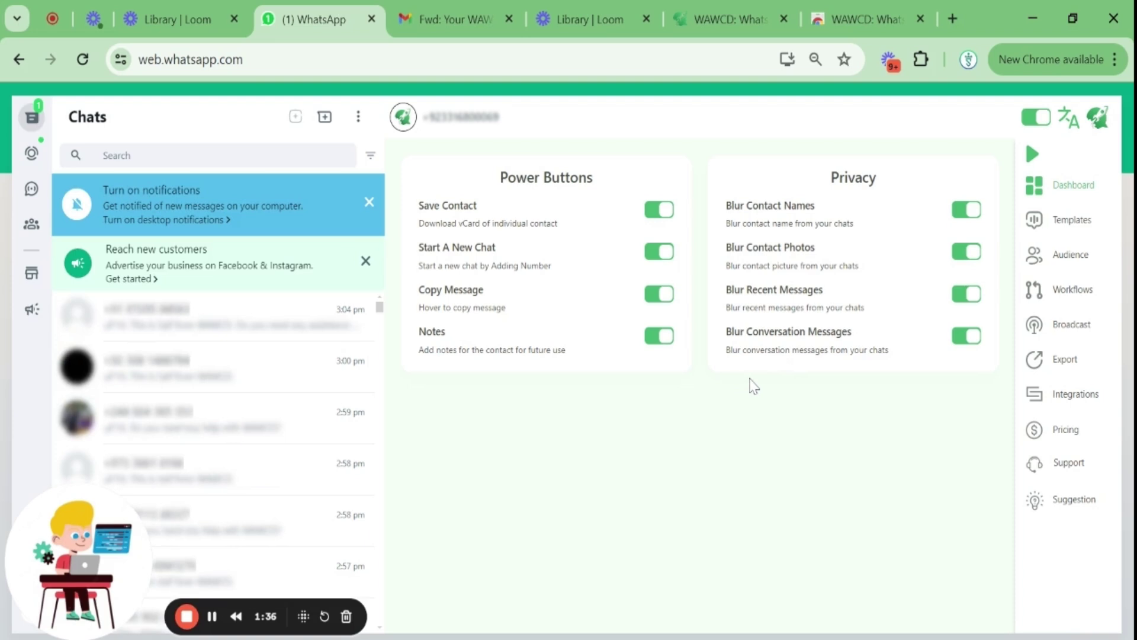
# - Examine the saved message templates and the audience setup of WAWCD
pyautogui.click(1065, 223)
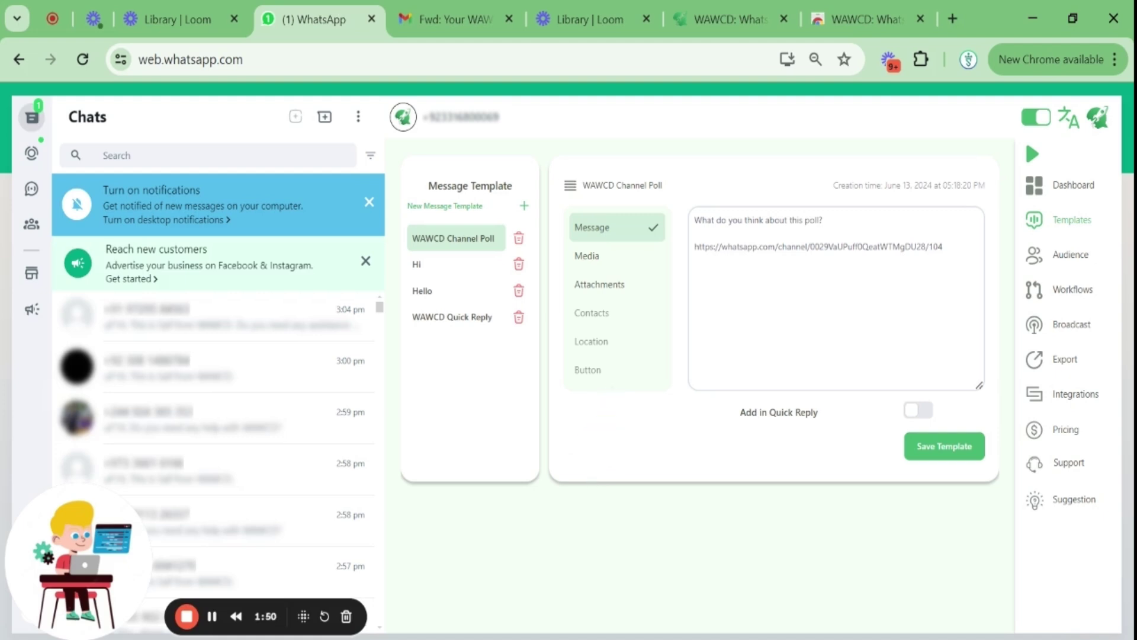
pyautogui.click(1060, 267)
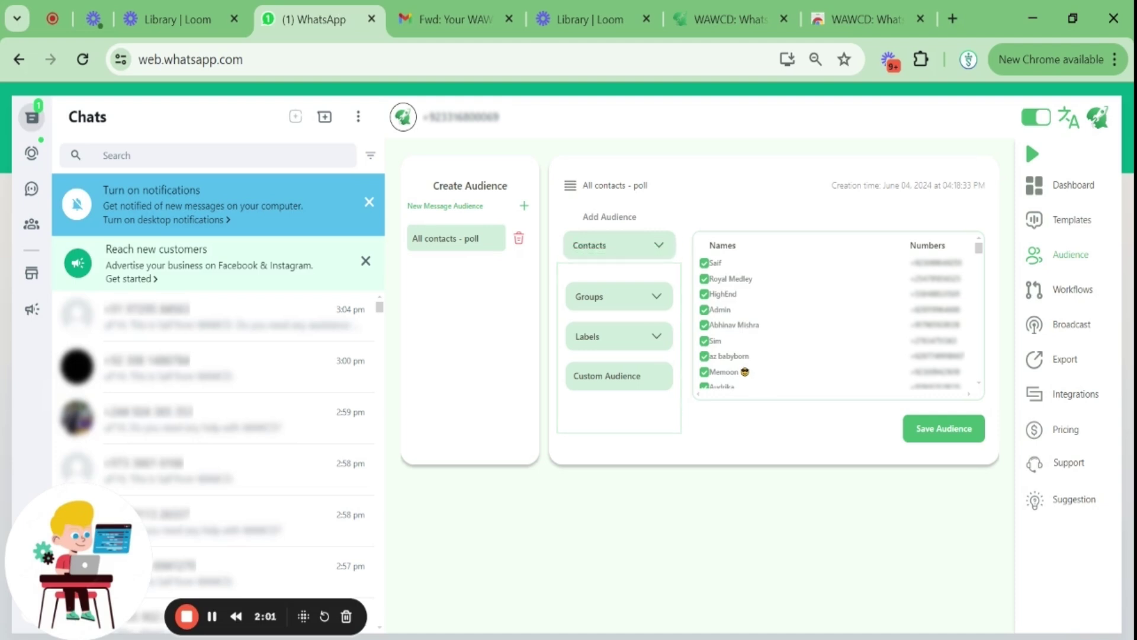
# - Create a new workflow with the keyword "pizza" and the condition that the message matches a keyword
pyautogui.click(1069, 289)
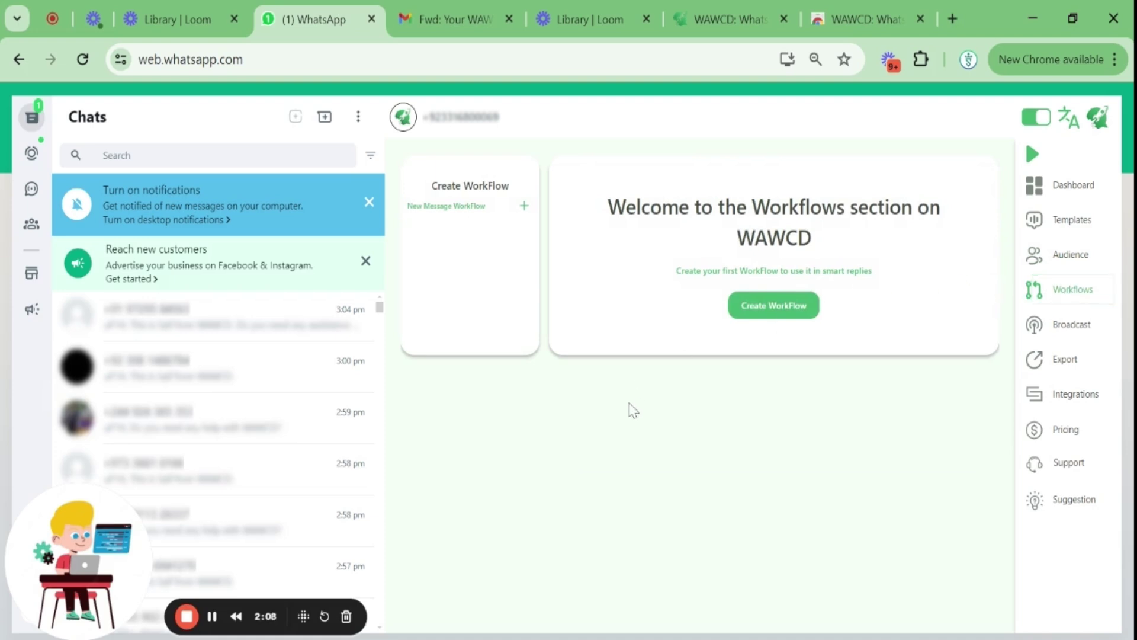
pyautogui.click(774, 305)
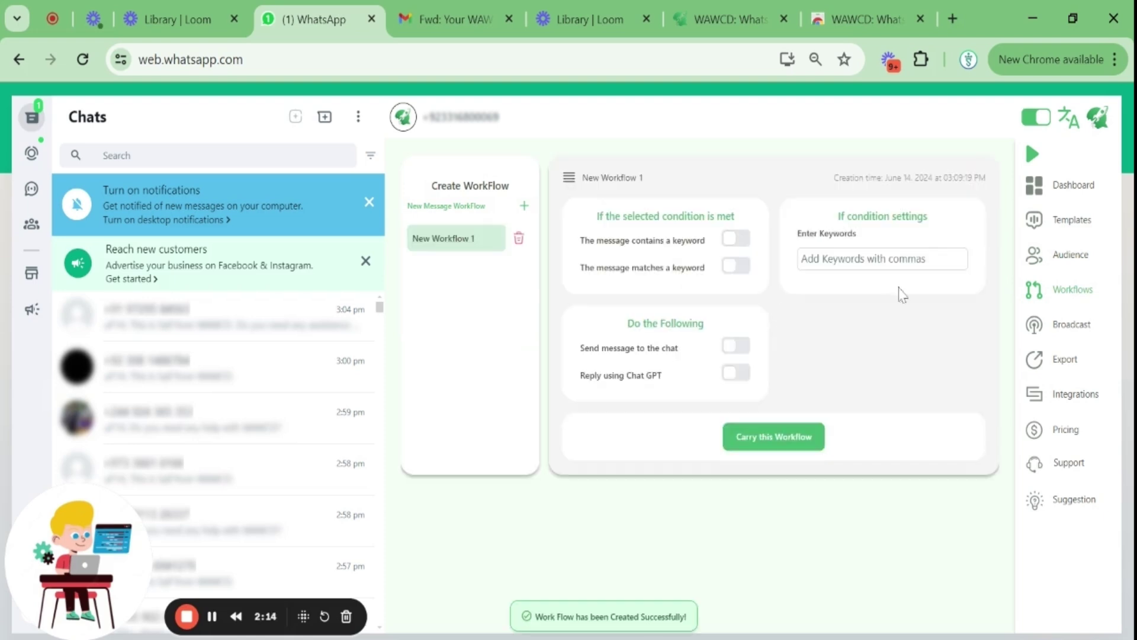
pyautogui.write('pizza')
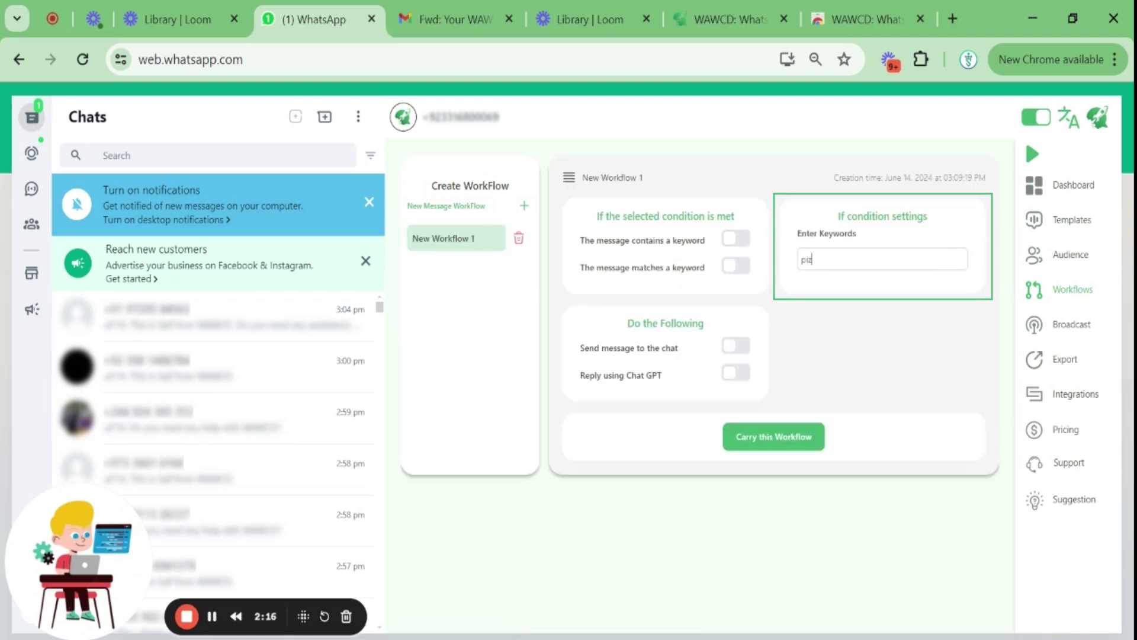
pyautogui.click(740, 240)
pyautogui.click(738, 268)
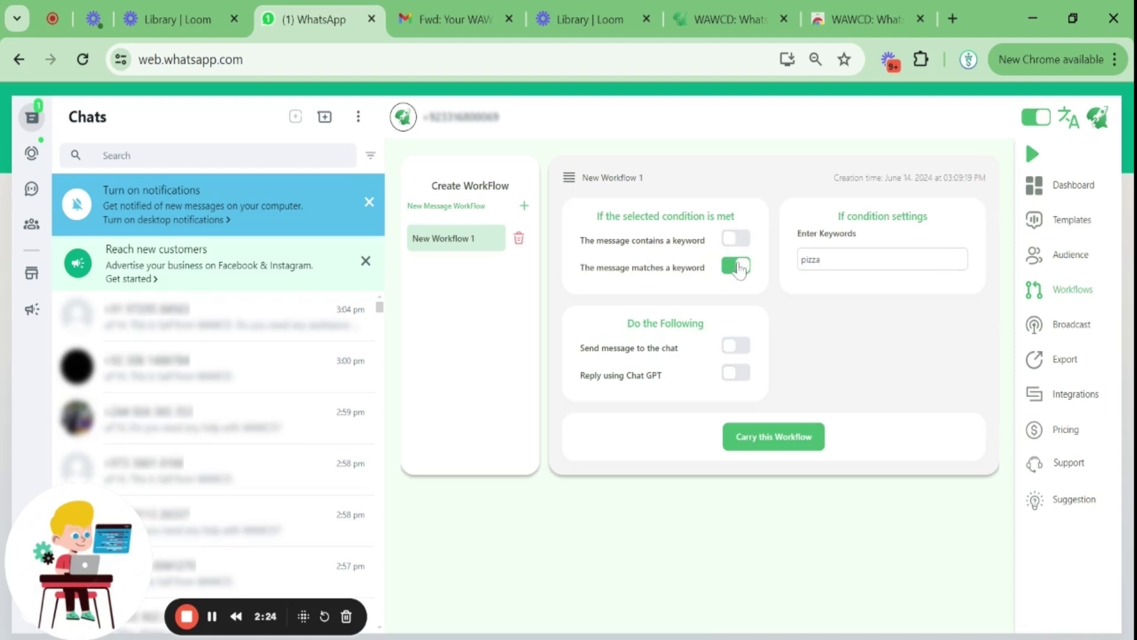
# - Set the workflow's action to reply using Chat GPT and save the workflow
pyautogui.click(736, 347)
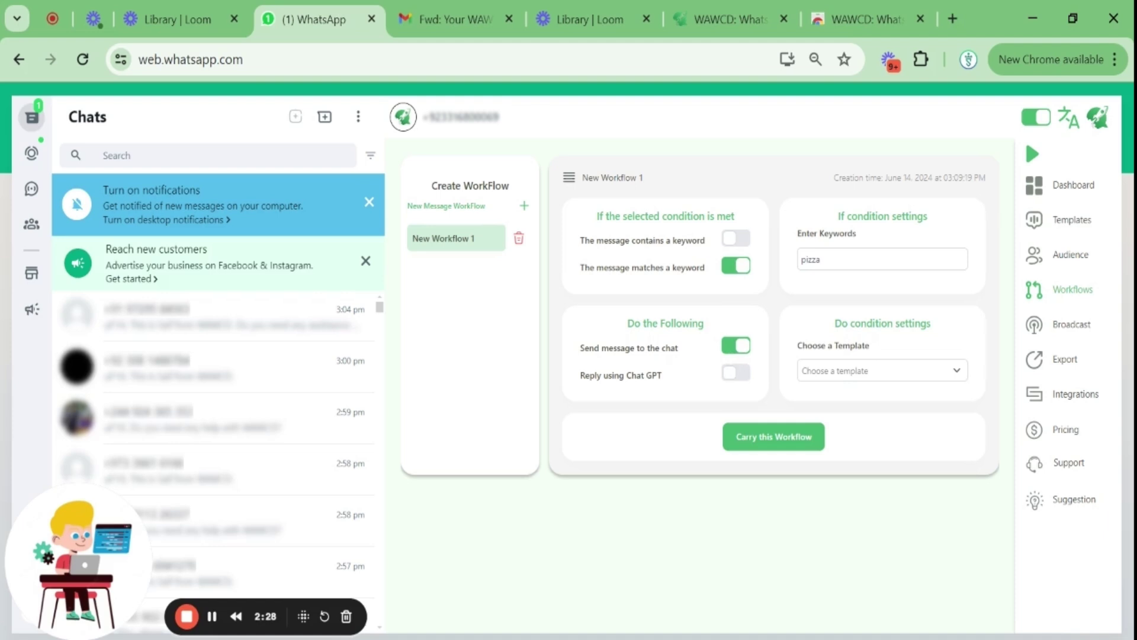
pyautogui.click(740, 375)
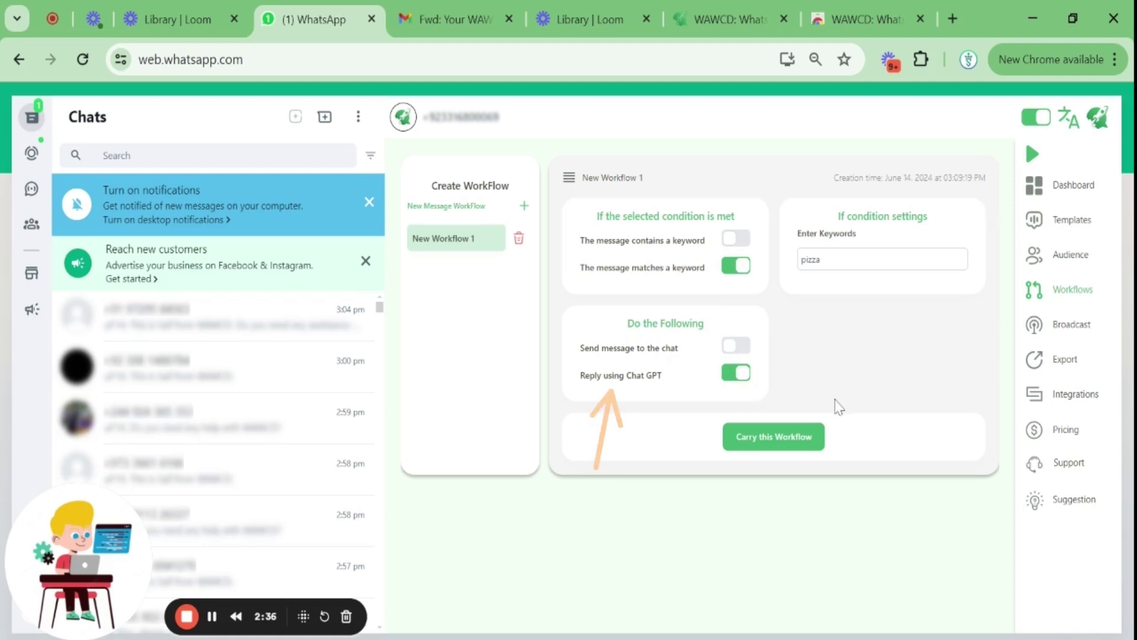
pyautogui.click(776, 447)
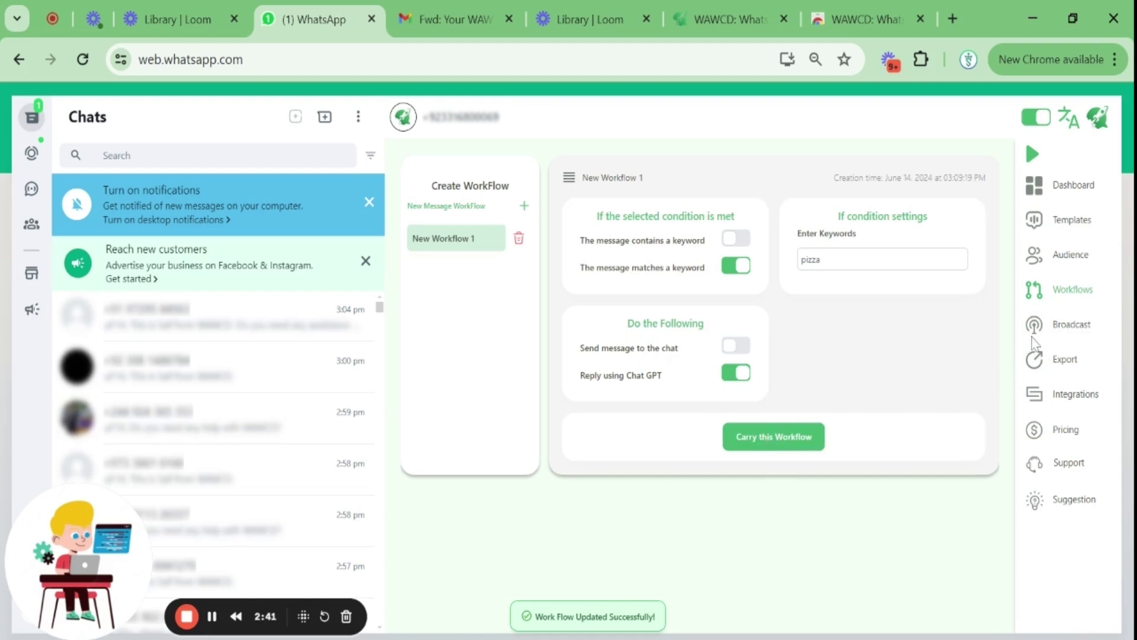
# - Examine the Broadcast section's options for selecting or creating message templates and creating an audience
pyautogui.click(1051, 337)
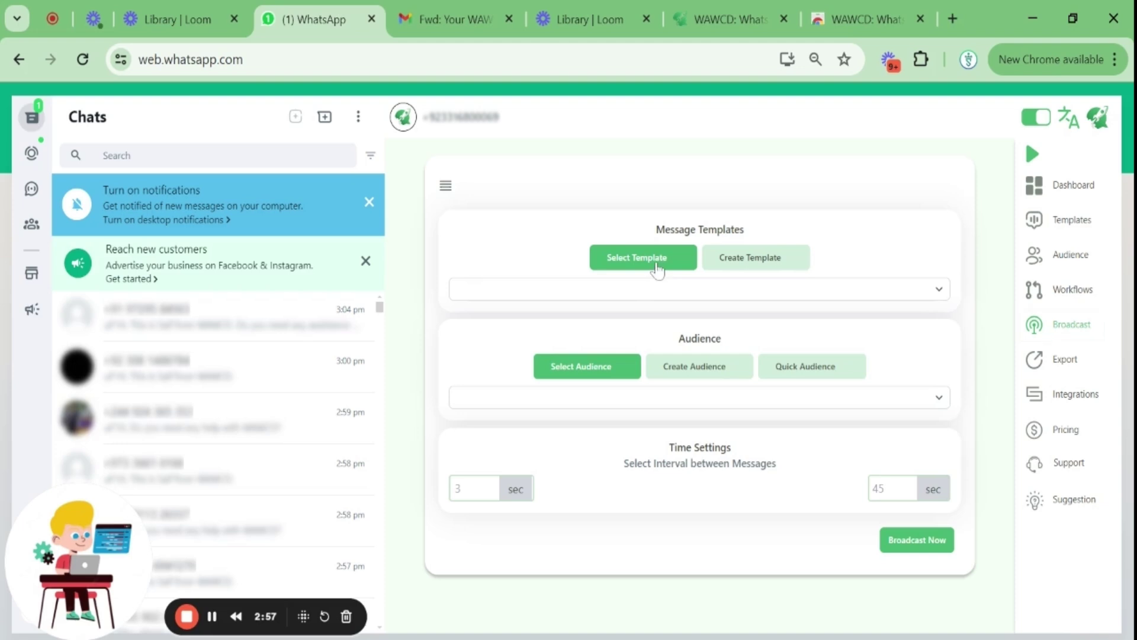
pyautogui.click(657, 290)
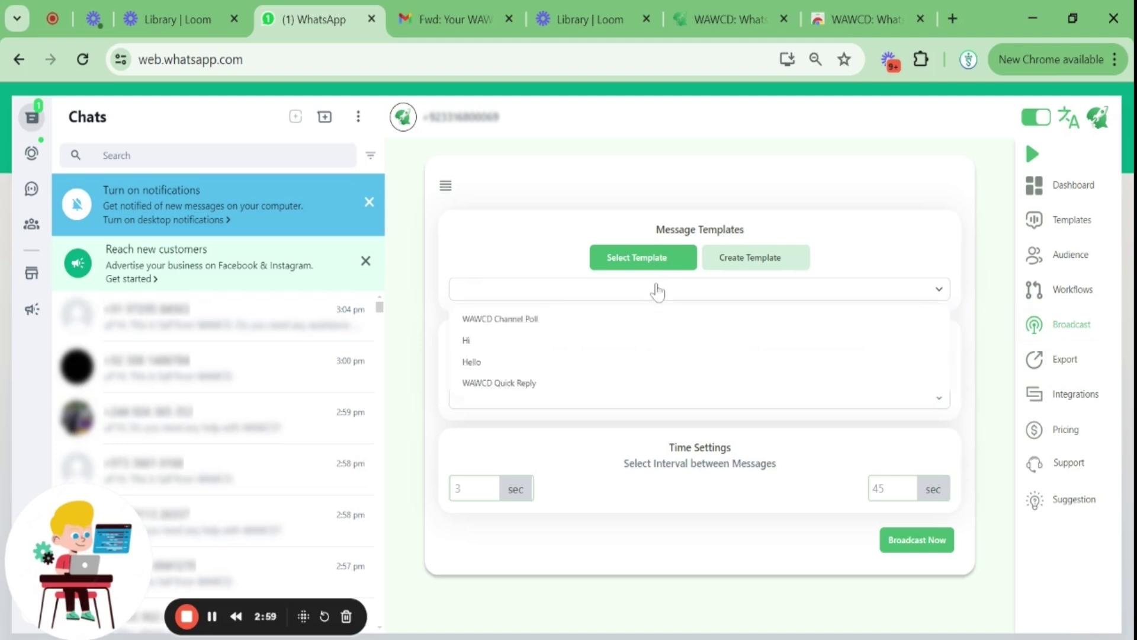
pyautogui.click(656, 289)
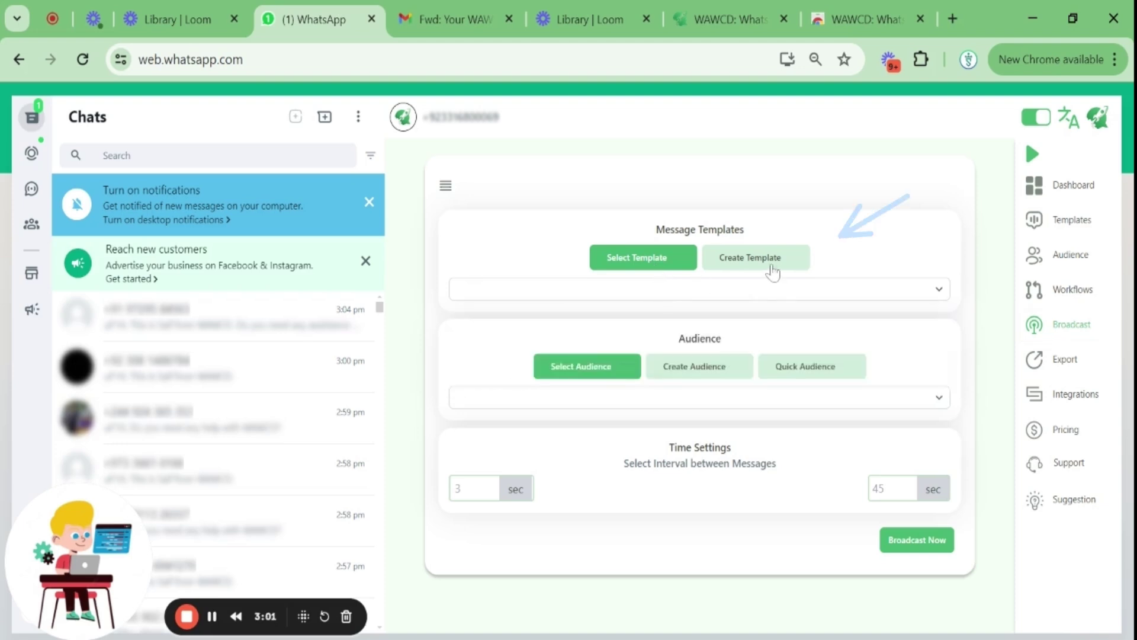
pyautogui.click(771, 269)
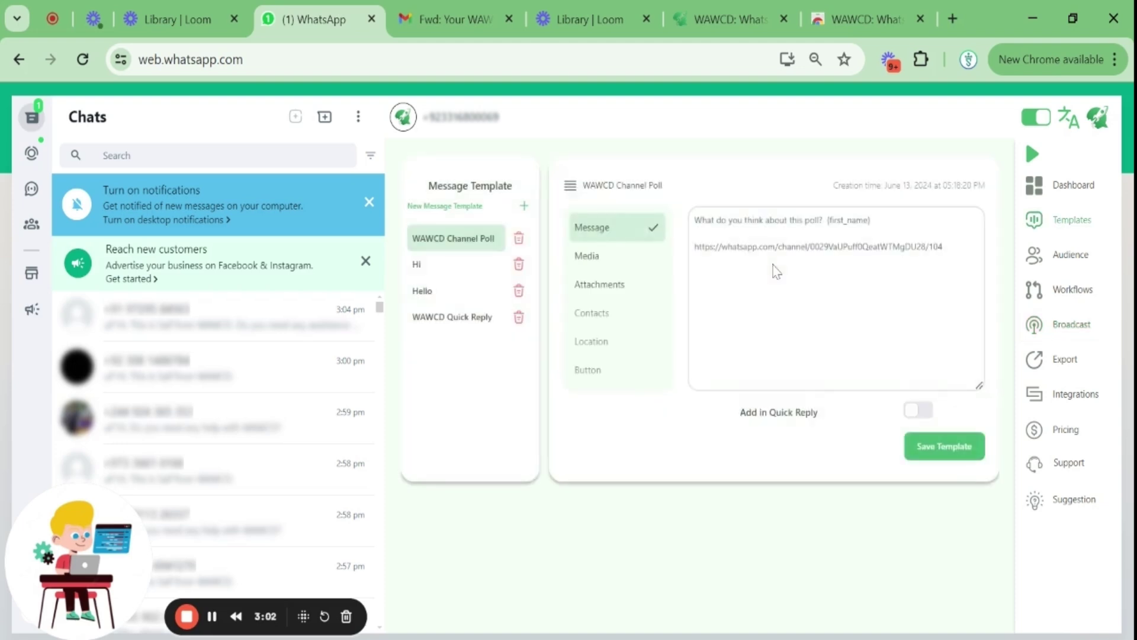
pyautogui.click(1058, 329)
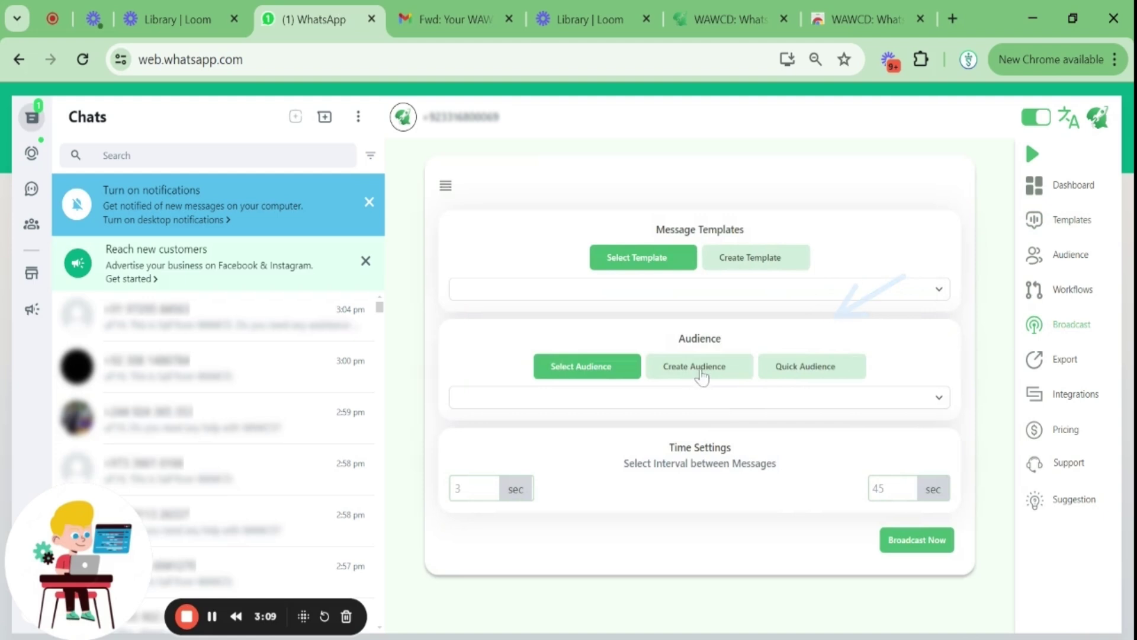
pyautogui.click(731, 367)
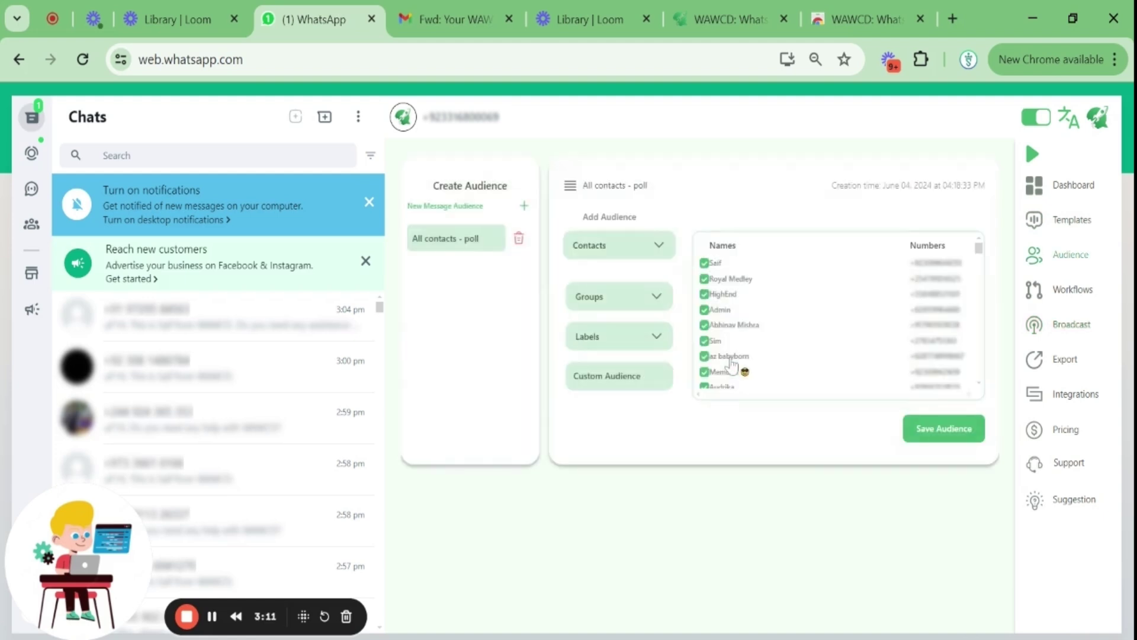
# - Switch the broadcast to a quick audience and set the interval between messages from 3 to 45 seconds
pyautogui.click(1070, 329)
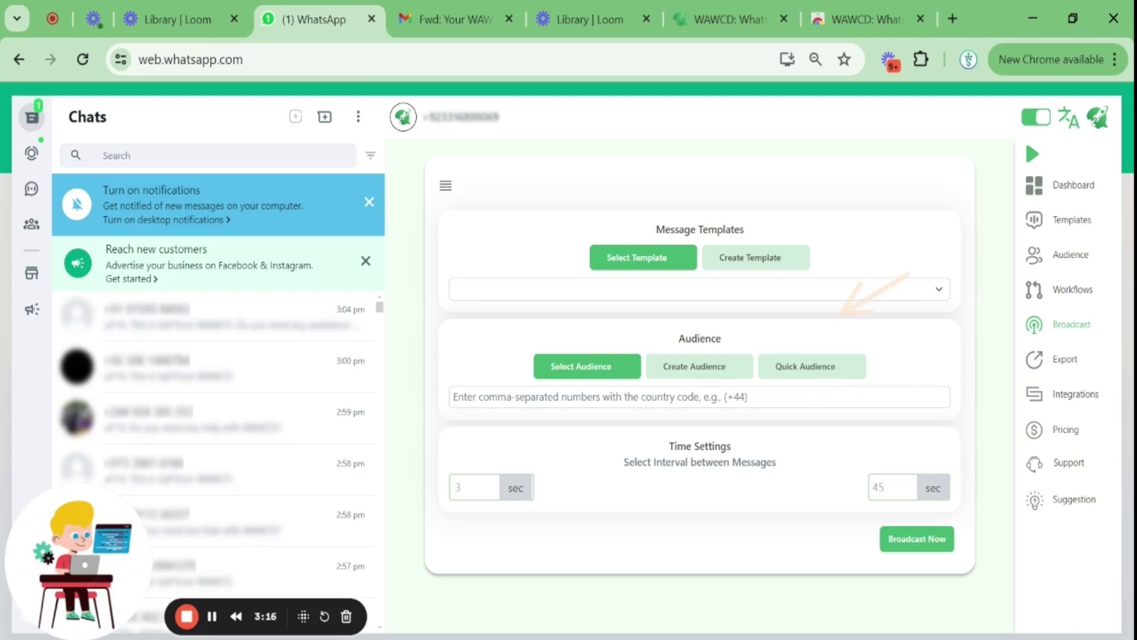
pyautogui.click(474, 489)
pyautogui.click(873, 486)
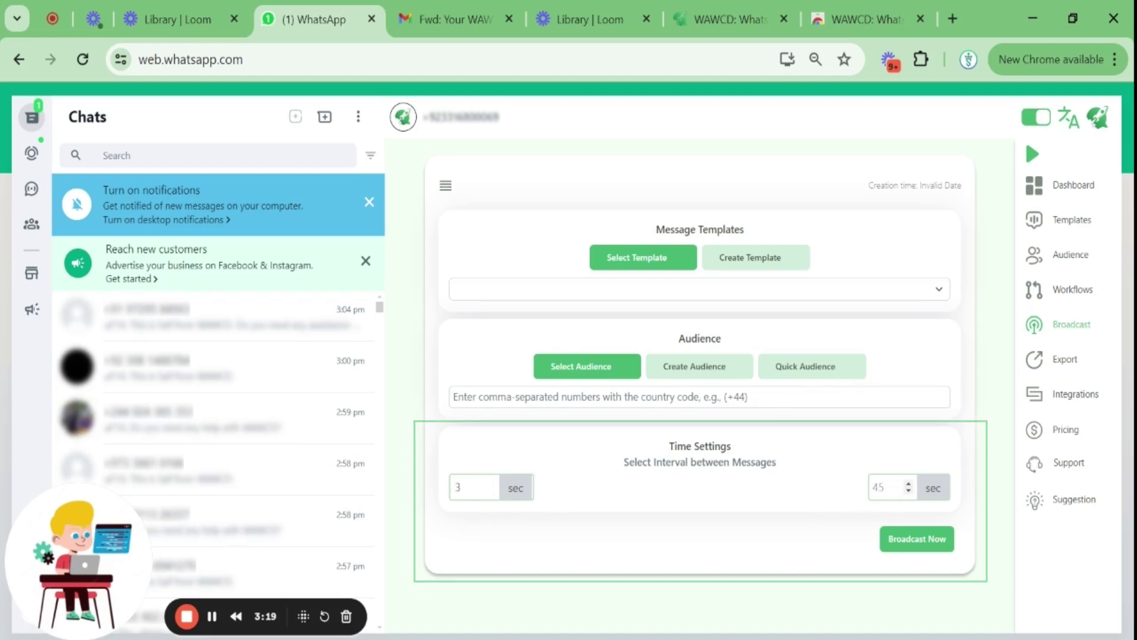
pyautogui.write('45')
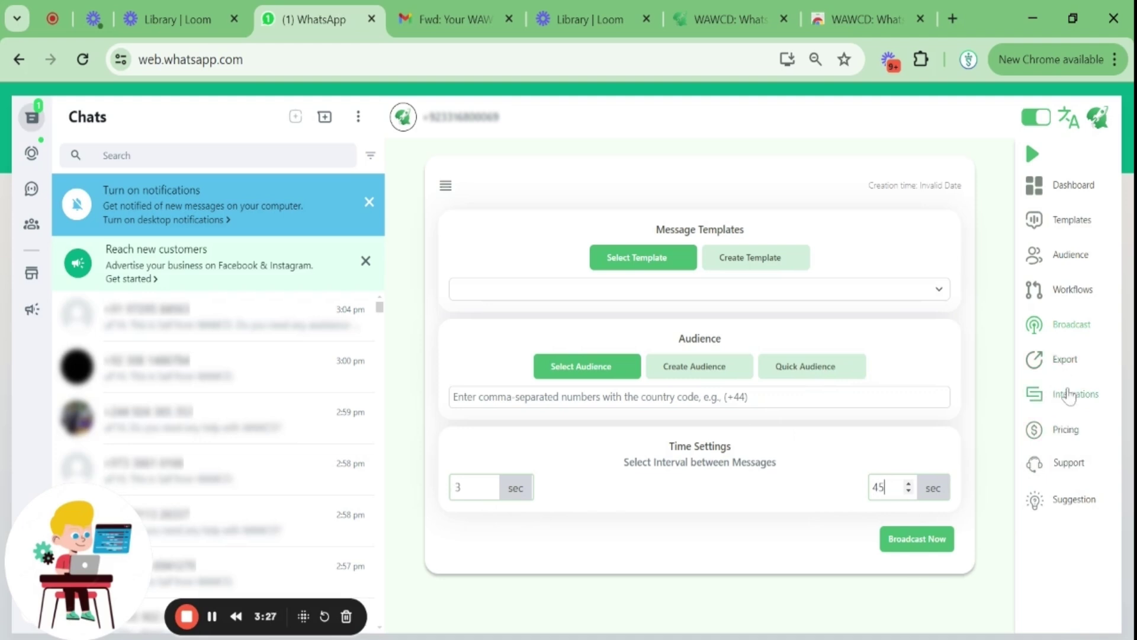
# - Look through the contact export options, the integration settings and the pricing plans
pyautogui.click(1058, 367)
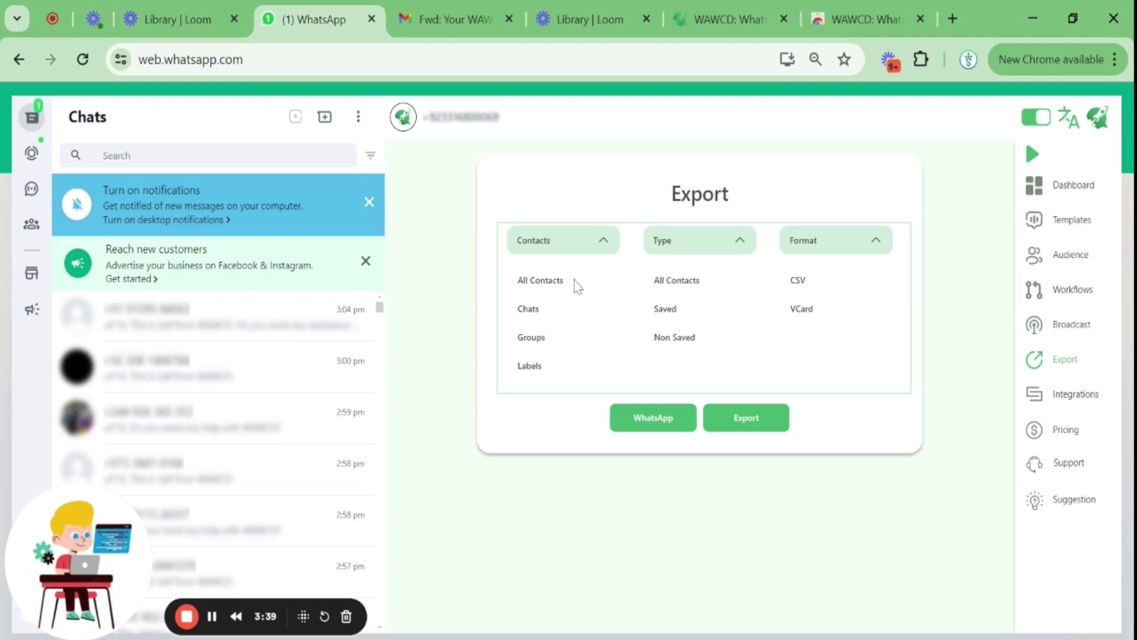
pyautogui.click(1061, 402)
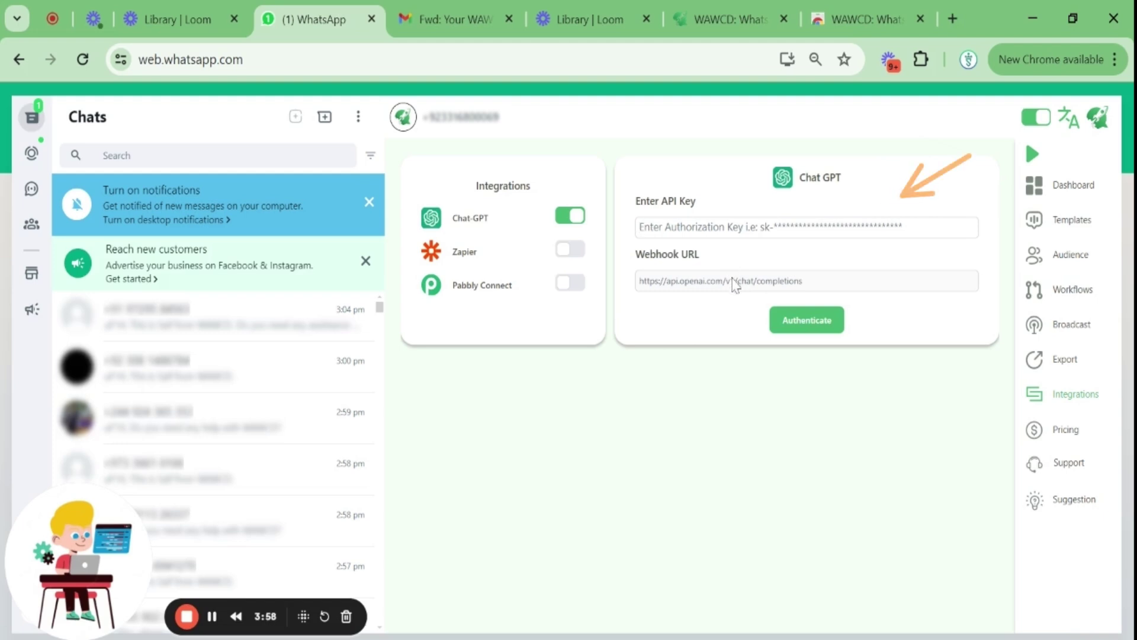
pyautogui.click(1064, 441)
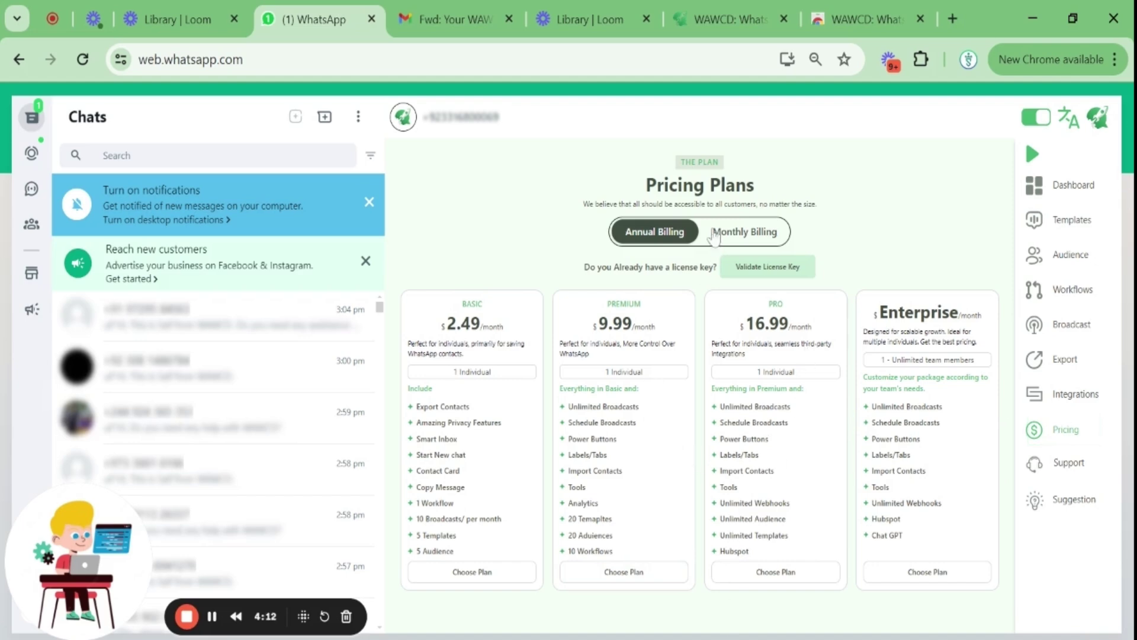
# - View the checkout page for the annual Premium plan and return to WhatsApp Web to open the extension's support page
pyautogui.click(744, 267)
pyautogui.click(915, 264)
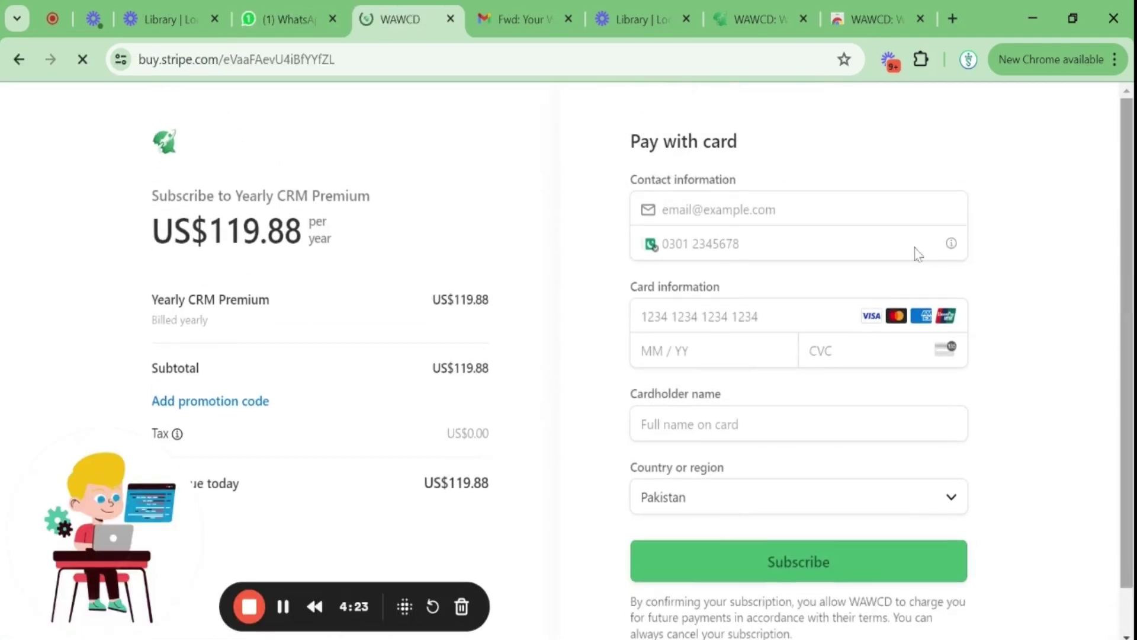
pyautogui.click(294, 1)
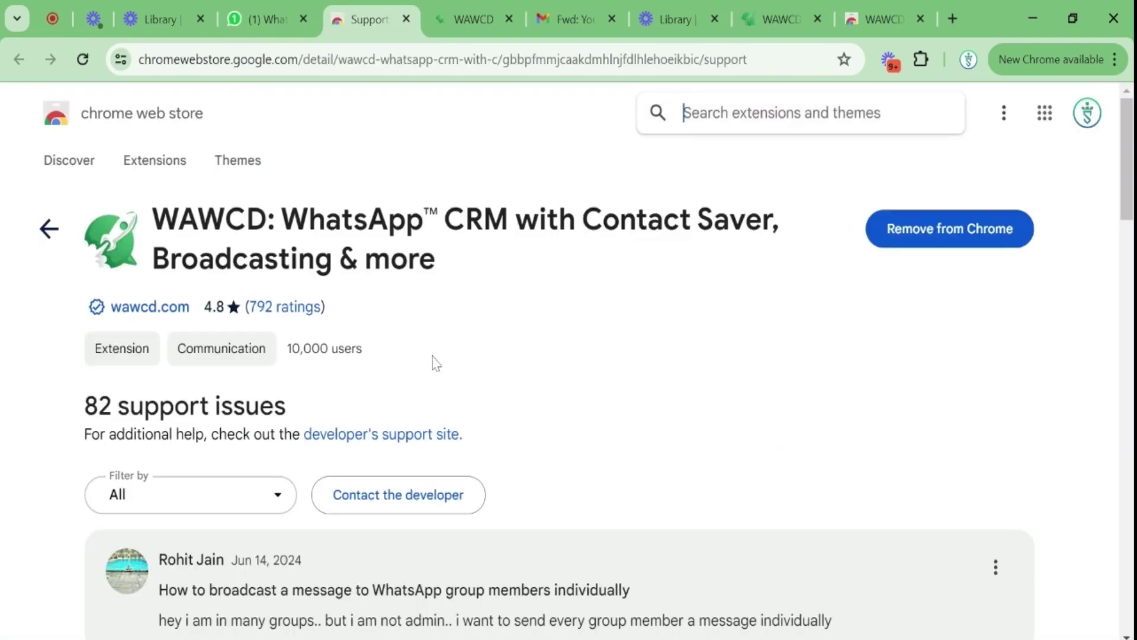
# - Go from the extension's store page to the developer's website, wawcd.com, and open its Contact us page
pyautogui.click(144, 310)
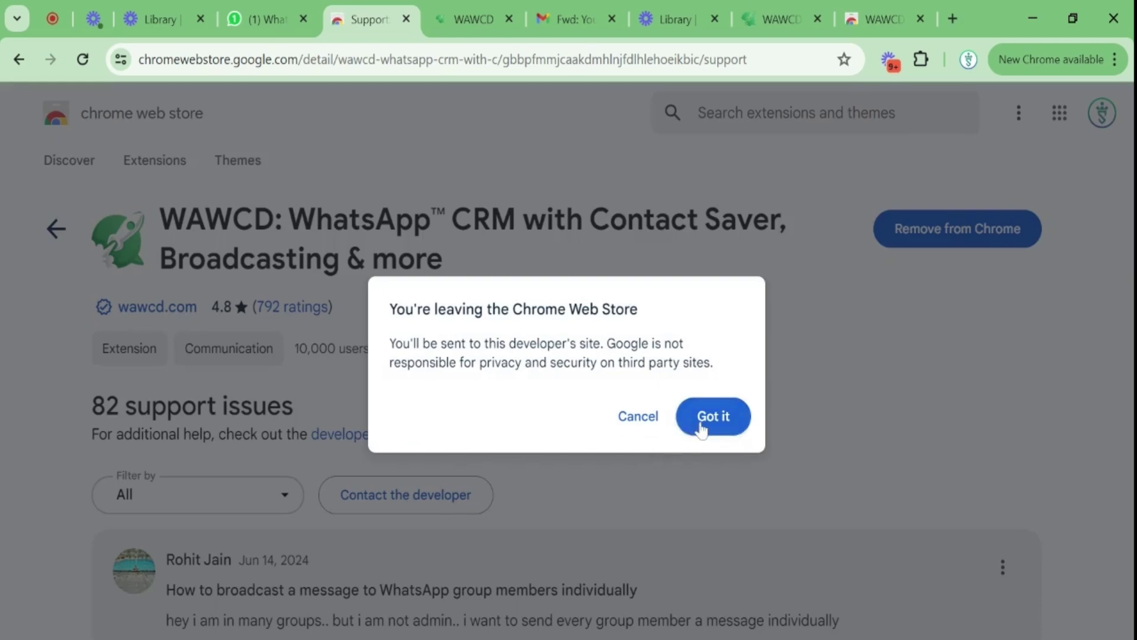
pyautogui.click(702, 426)
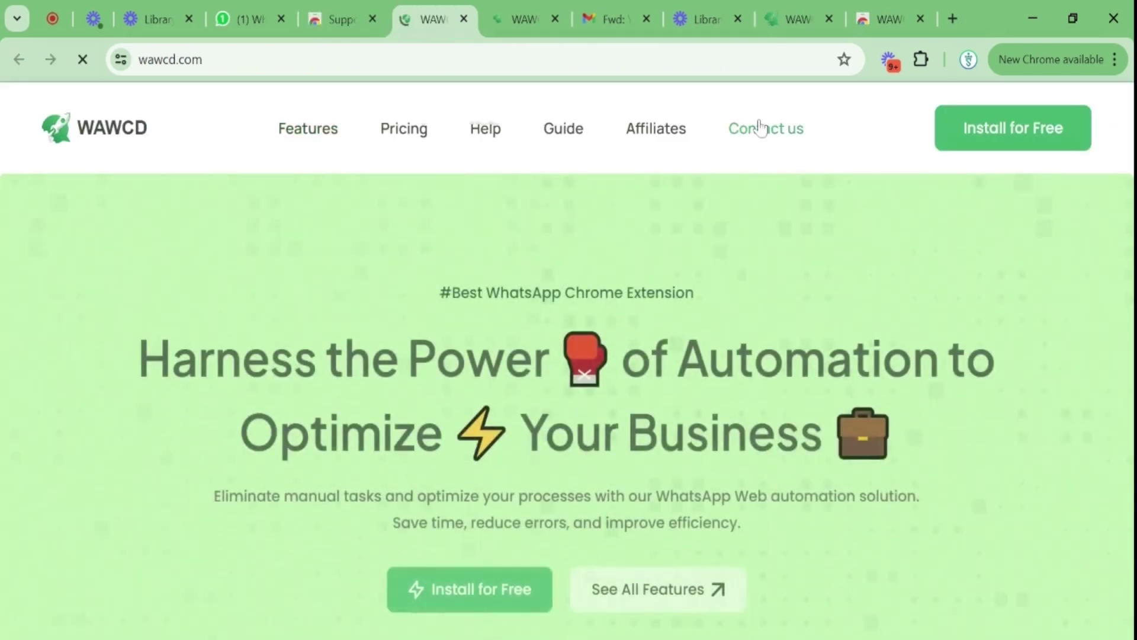
pyautogui.click(760, 127)
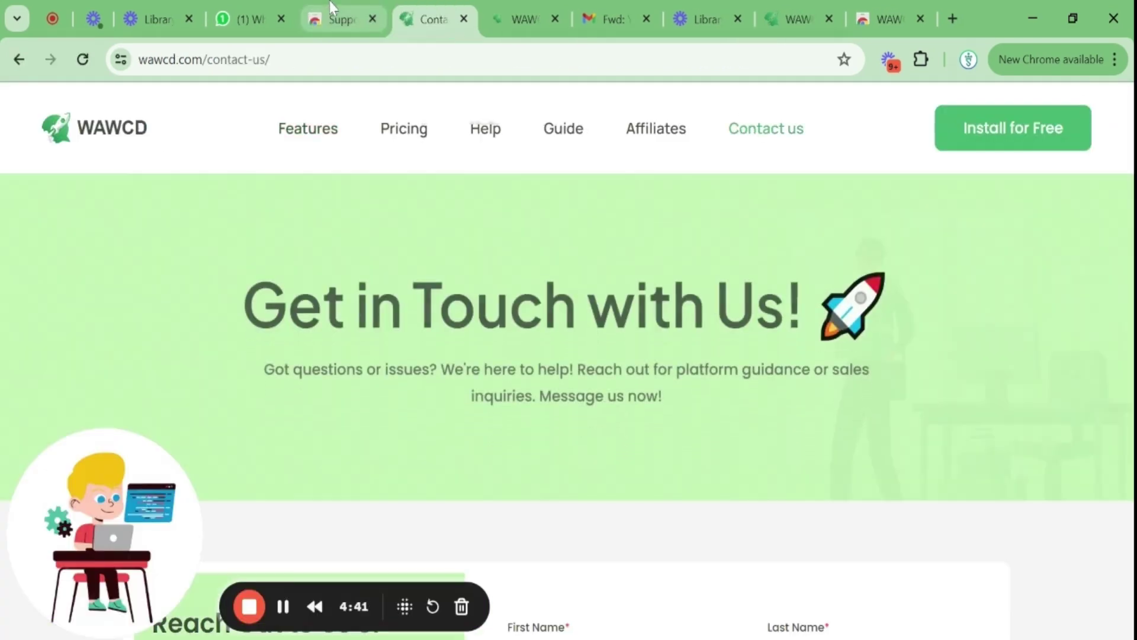
# - Look through the contact page's inquiry form and contact details, and return to the Chrome Web Store to review the extension's support issues
pyautogui.scroll(-10, 568, 402)
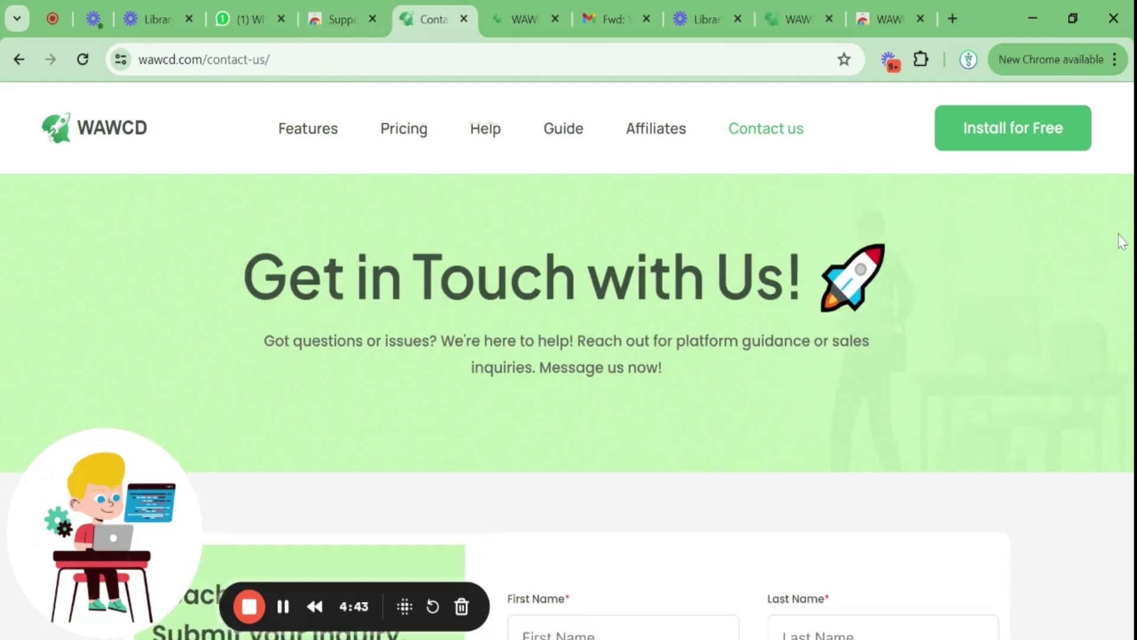
pyautogui.tripleClick(1094, 284)
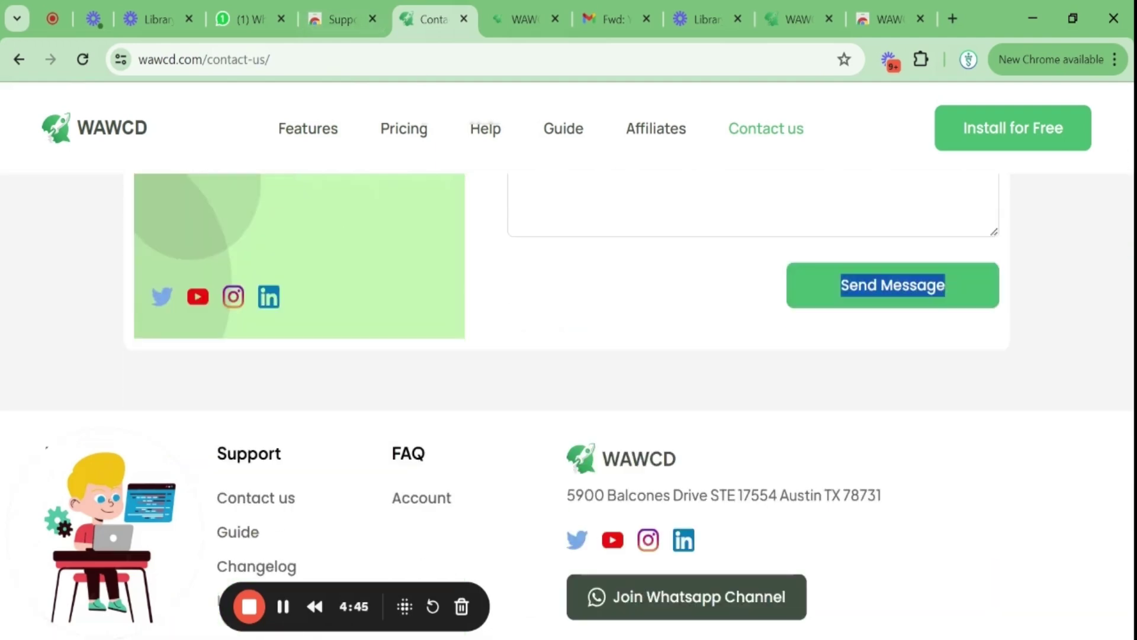
pyautogui.scroll(8, 1095, 272)
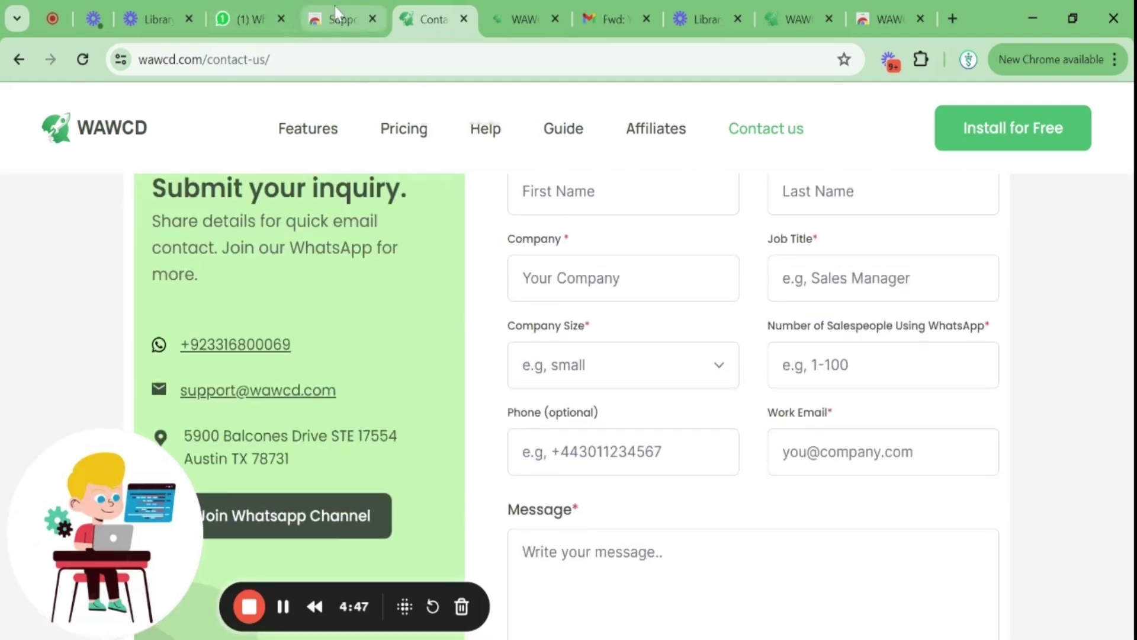
pyautogui.click(336, 13)
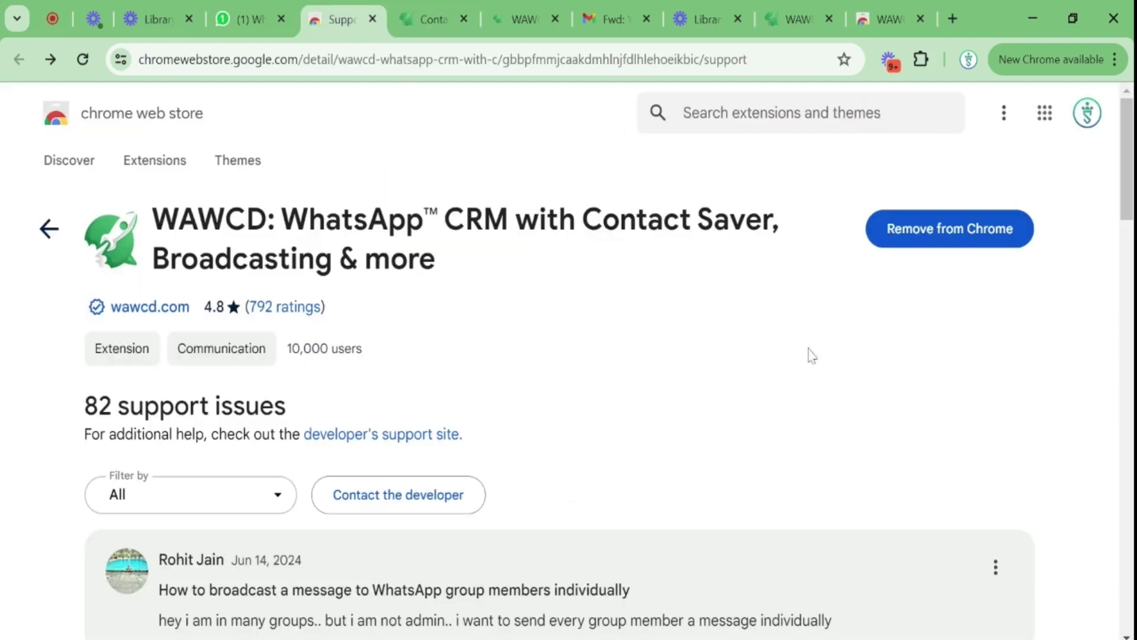
pyautogui.scroll(-4, 1099, 326)
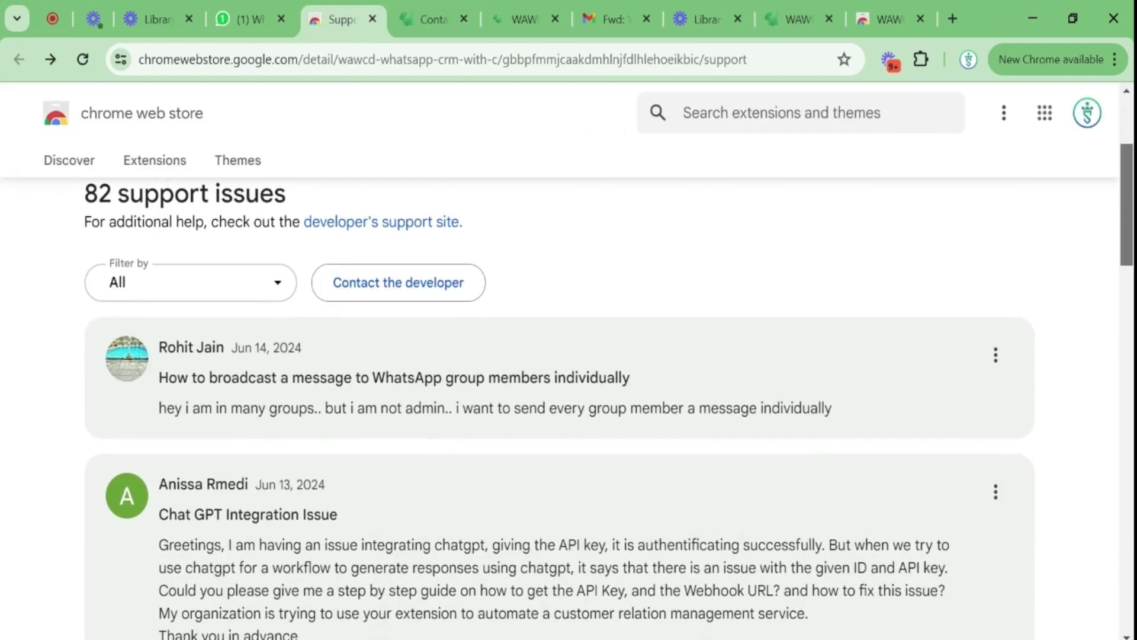